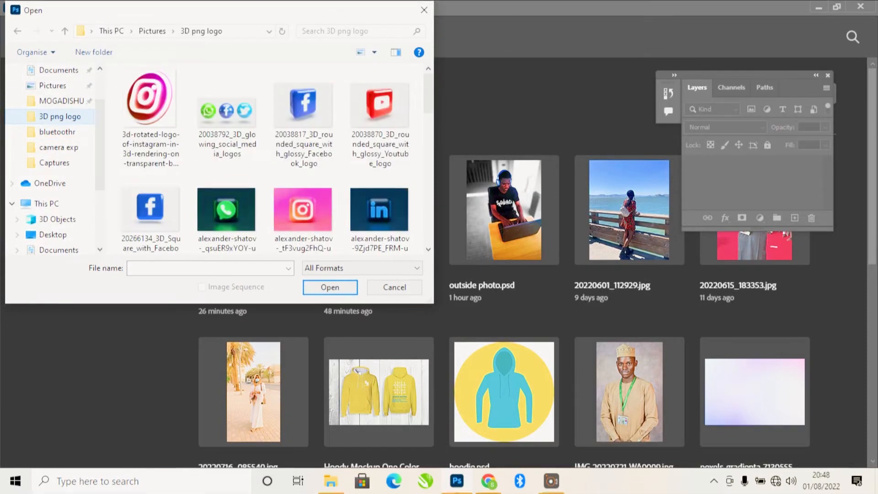
Open the footballer photo Remini20220801204616608.jpg from the Open dialog.
scroll(275, 157, down, 3)
scroll(303, 192, down, 3)
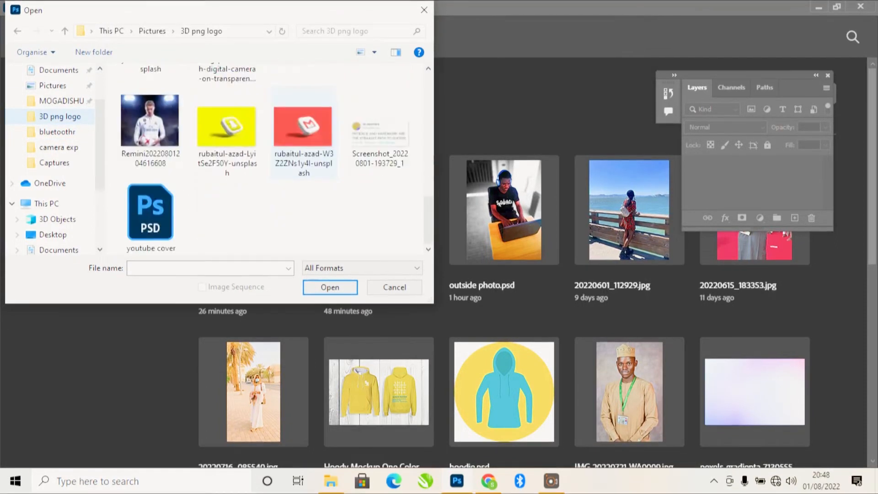
click(150, 123)
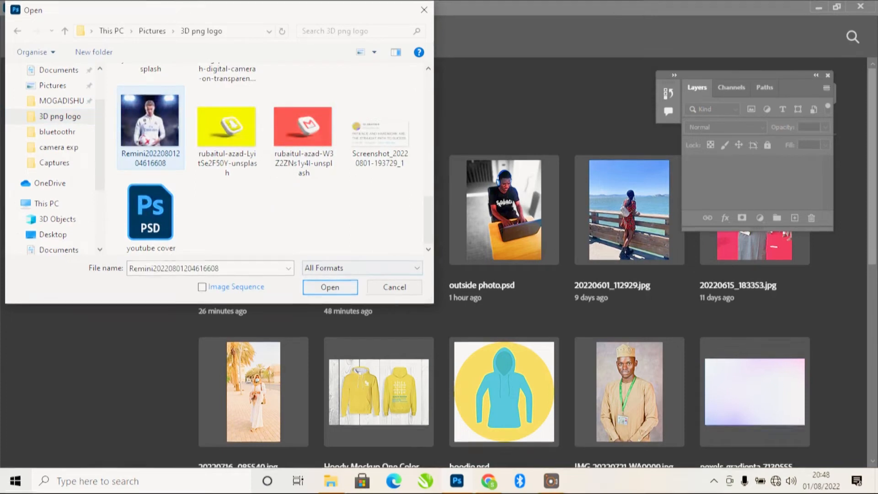
click(330, 287)
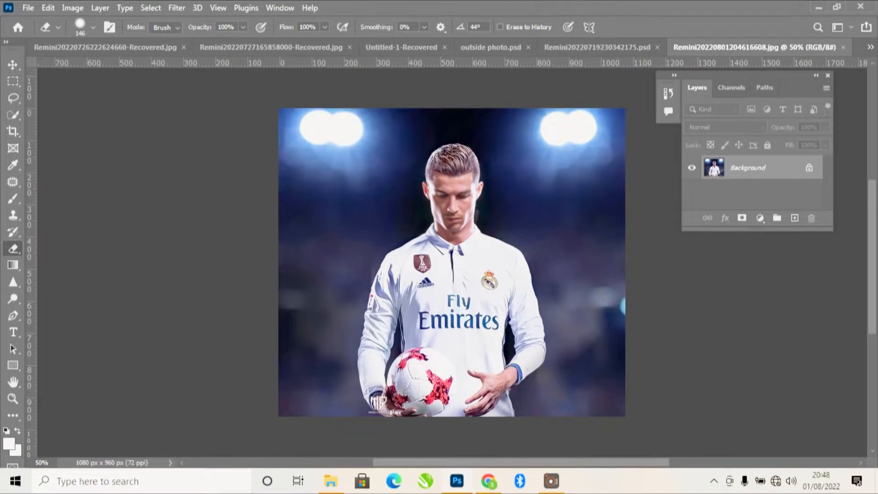
Unlock and duplicate the photo layer, then copy the auto-selected player onto Layer 1.
click(808, 167)
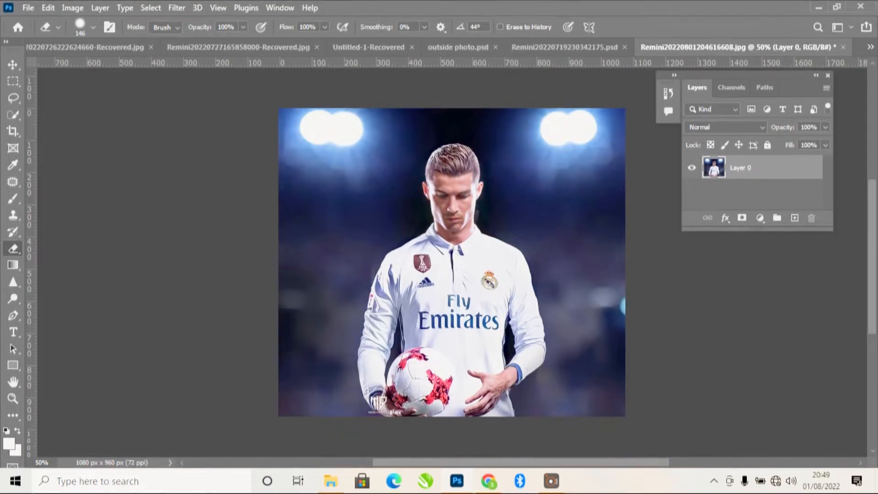
key(ctrl+j)
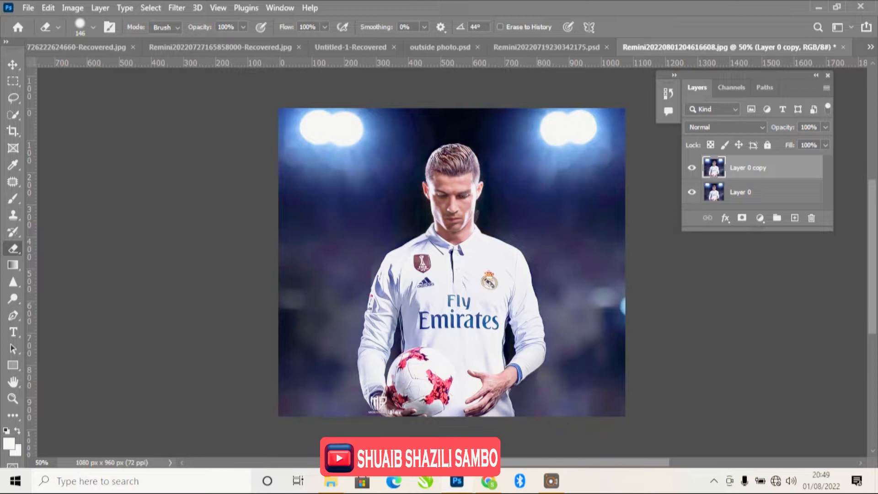
key(w)
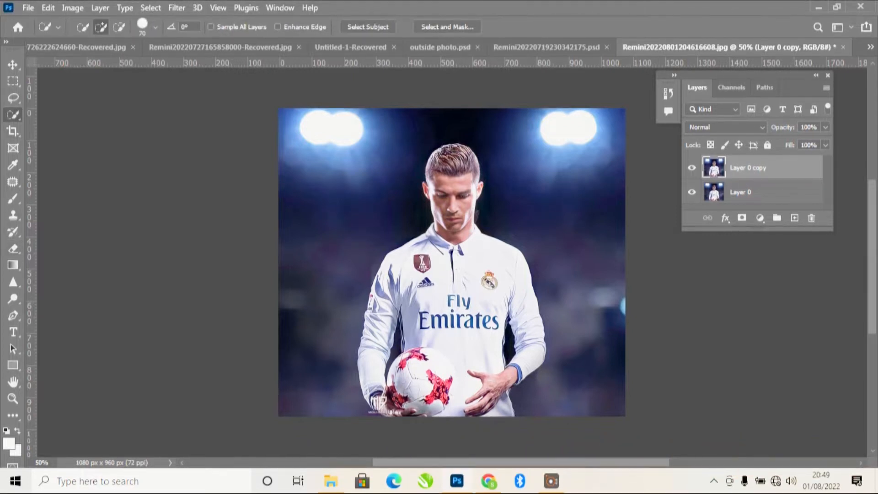
click(367, 27)
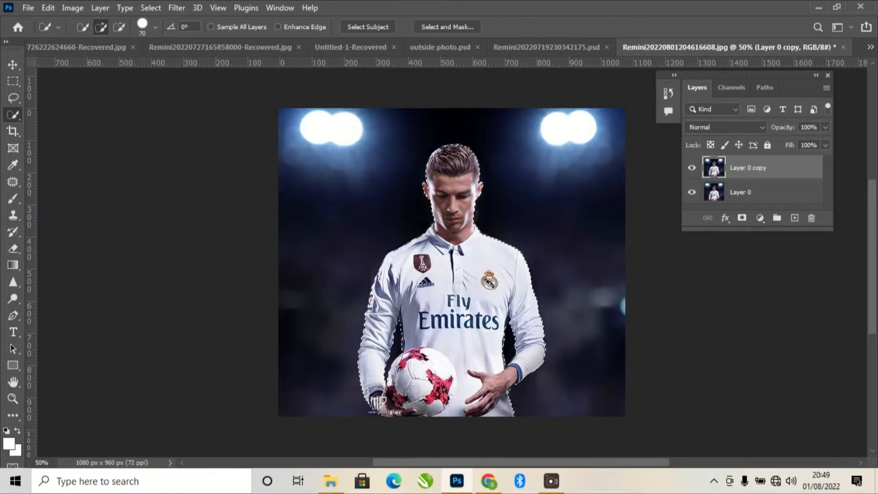
key(ctrl+j)
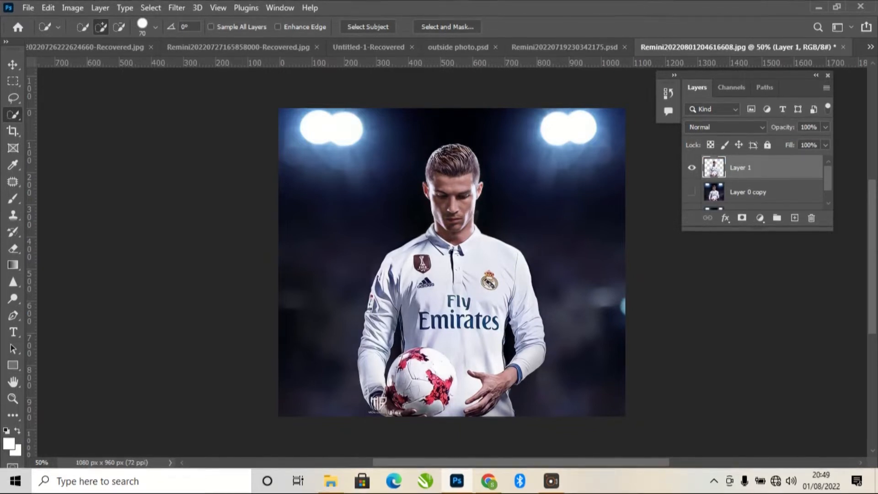
Select the head and neck with a smaller Quick Selection brush and copy them to Layer 2.
scroll(754, 182, down, 1)
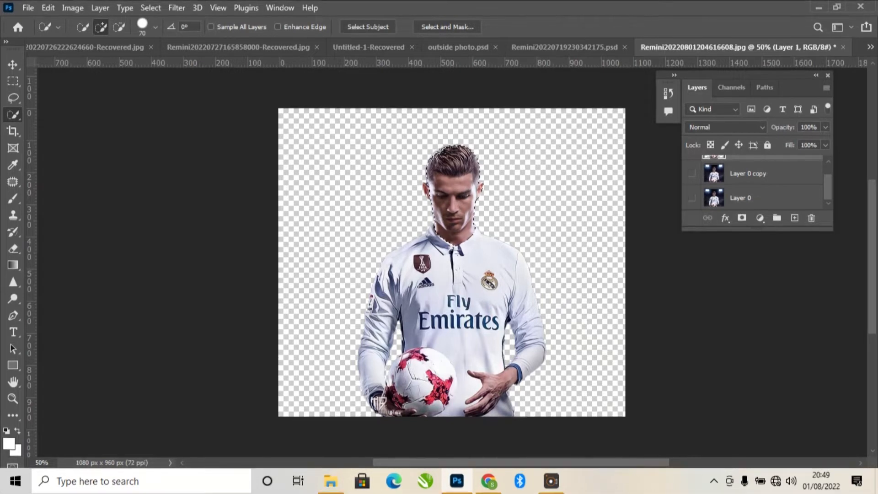
key(bracketleft)
key(bracketleft)
key(bracketleft)
key(bracketleft)
key(bracketleft)
key(bracketleft)
key(bracketleft)
key(ctrl+j)
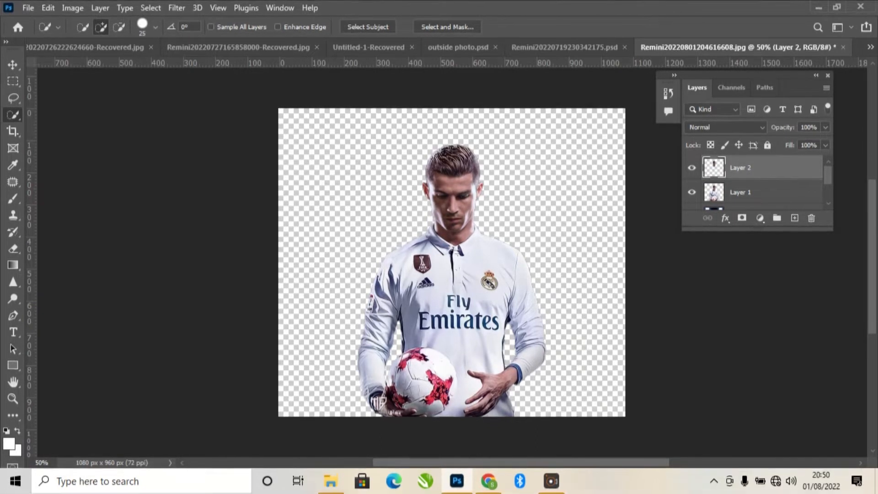
Hide the body Layer 1 and enlarge the head on Layer 2 to about 117%.
click(691, 192)
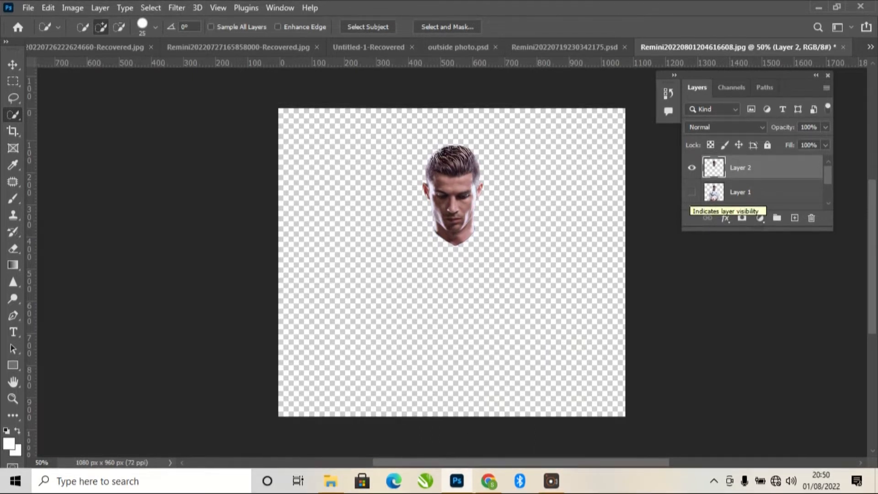
click(692, 192)
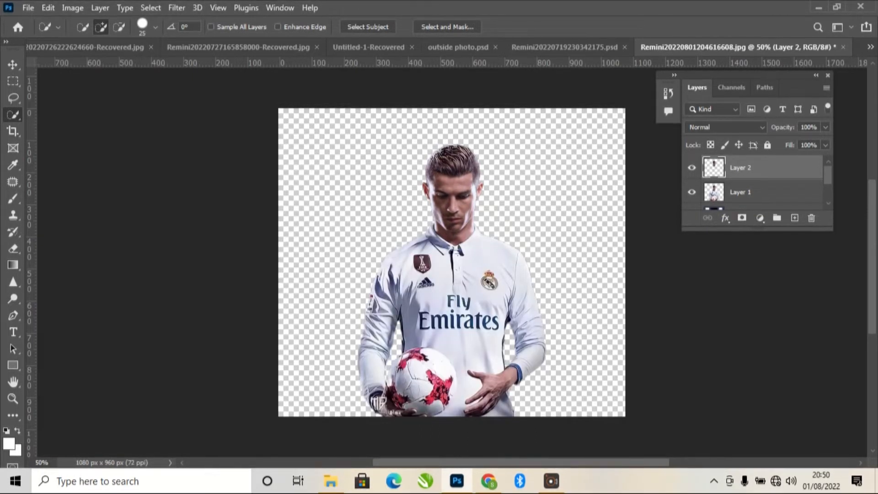
click(692, 192)
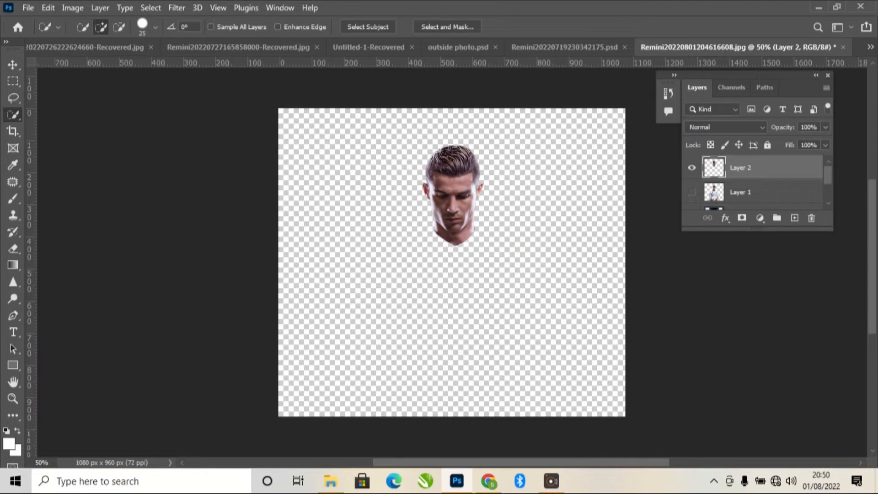
key(ctrl+t)
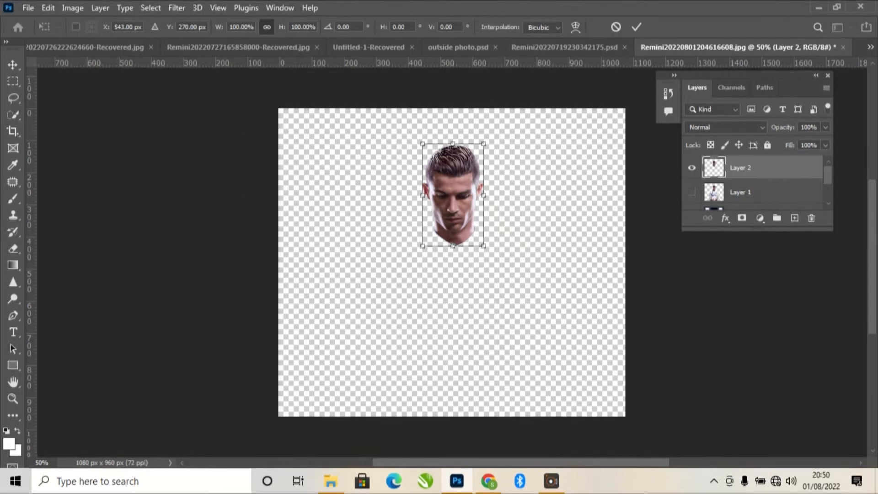
drag(483, 143, 493, 126)
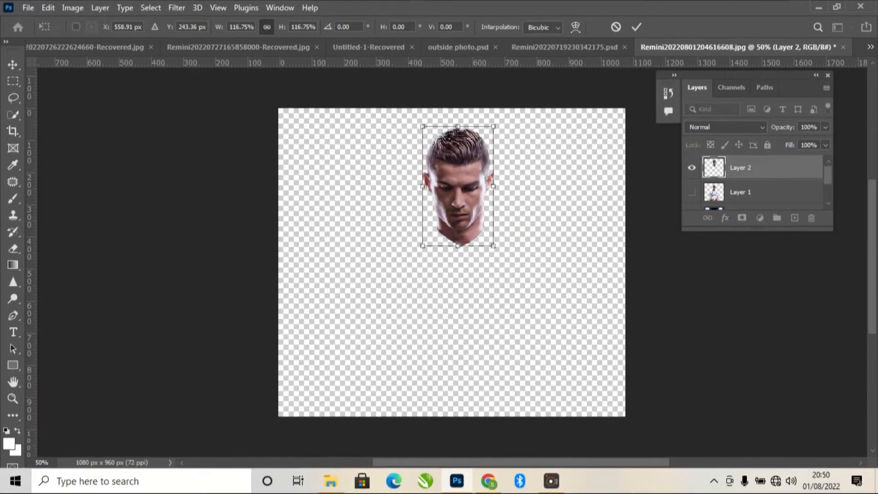
click(13, 131)
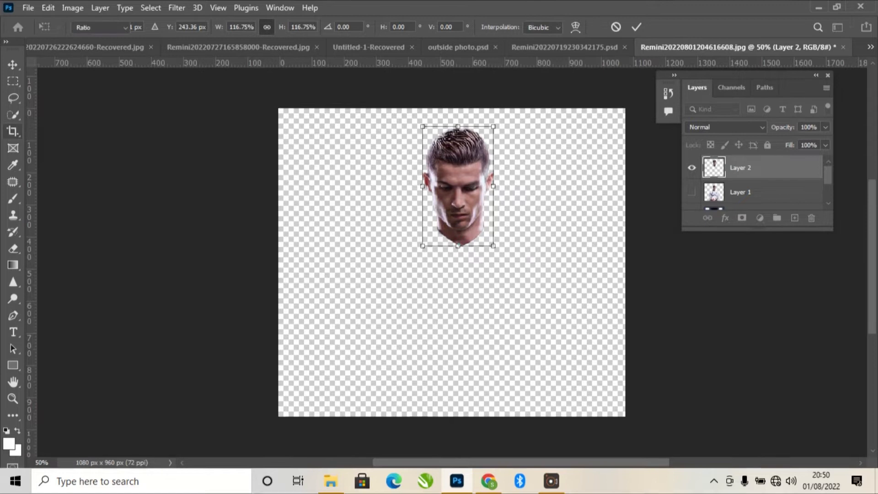
Extend the canvas upward, scale the head to 138.16%, and move it onto the visible body's neck.
mouse_move(451, 110)
mouse_down()
mouse_move(462, 39)
mouse_move(453, 104)
mouse_up()
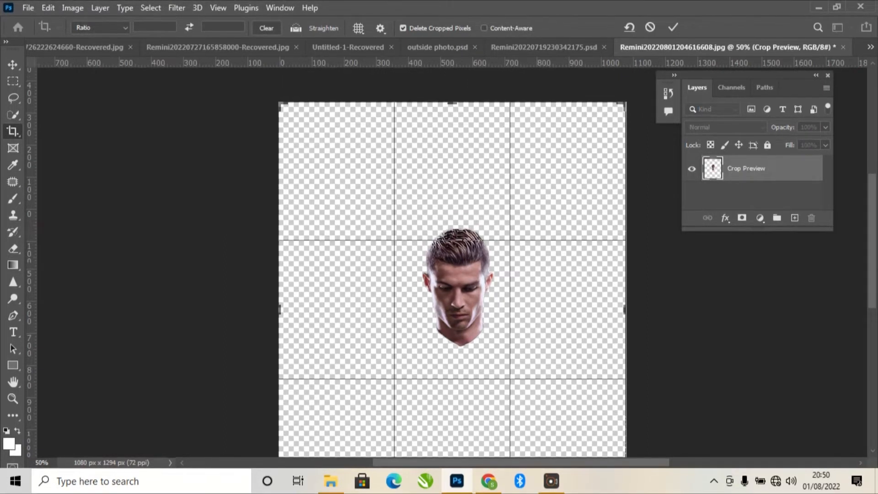
click(673, 27)
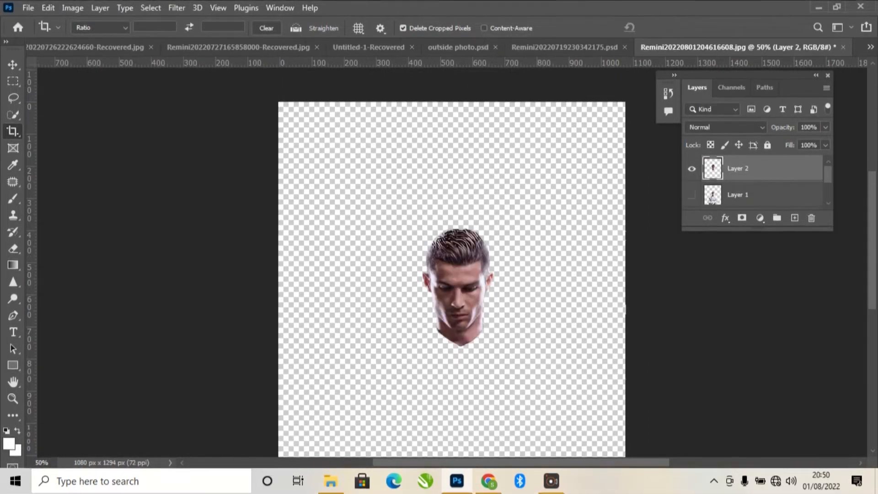
key(v)
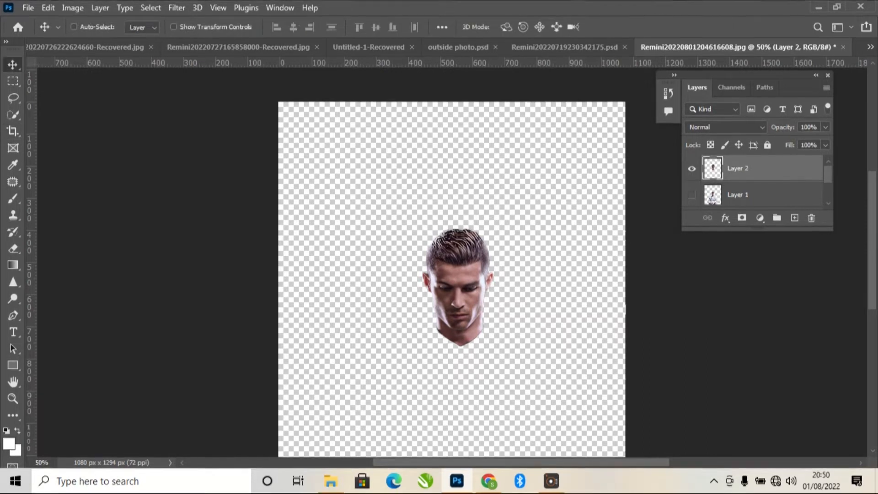
key(ctrl+t)
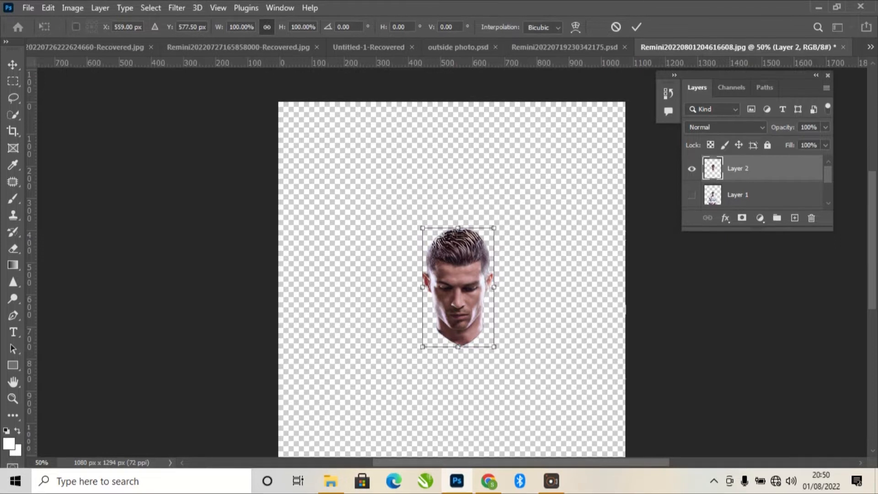
drag(494, 228, 521, 182)
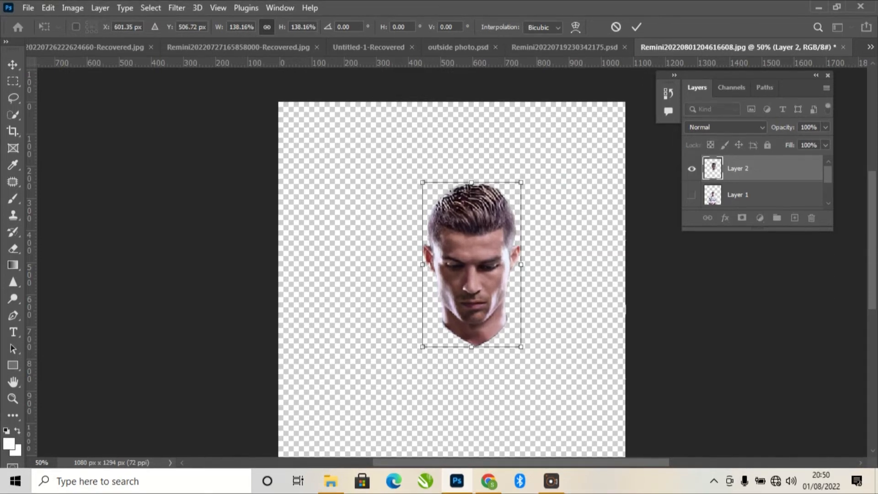
click(636, 27)
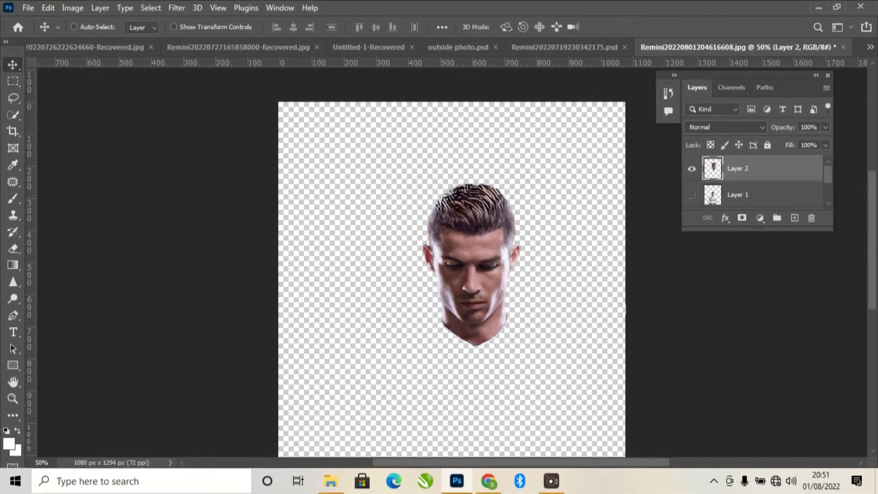
click(691, 194)
drag(498, 224, 478, 217)
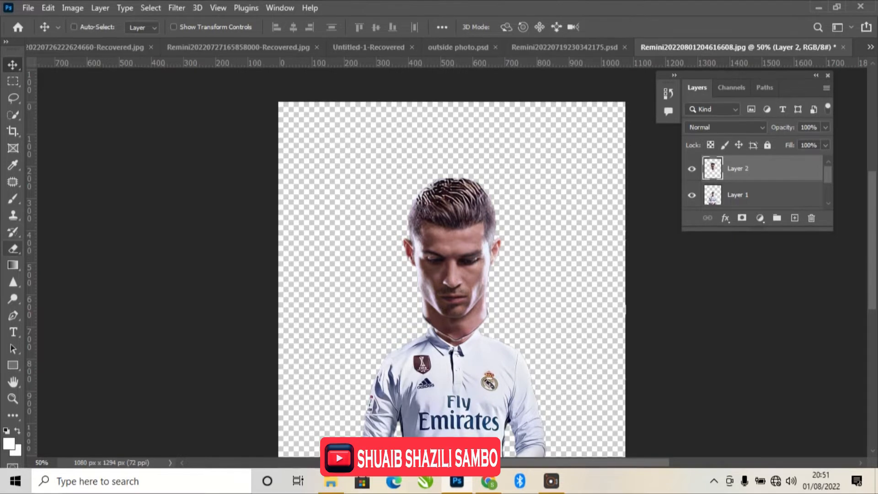
Zoom in and erase Layer 2's lower neck edge with the Eraser, revealing the jersey's adidas logo.
key(e)
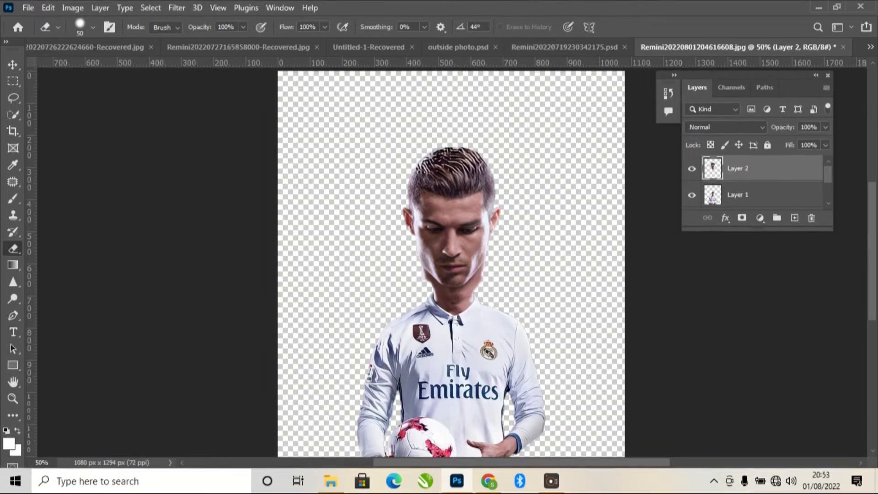
key(ctrl+plus)
key(ctrl+plus)
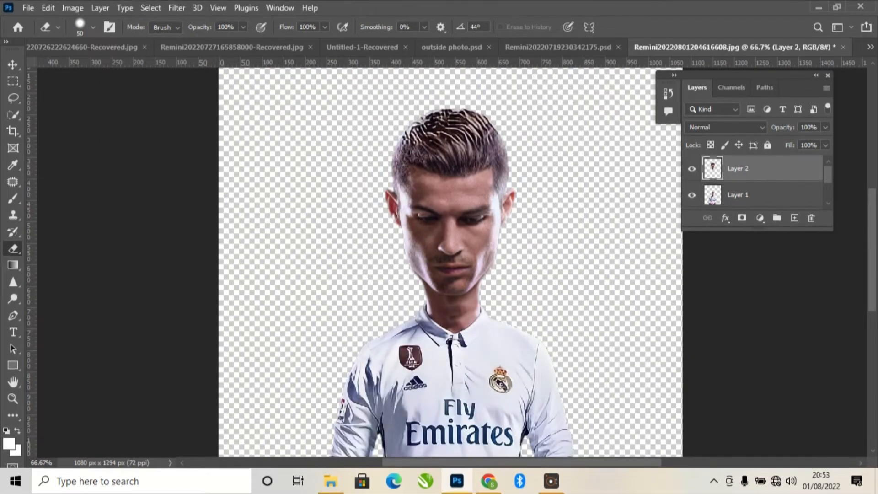
Nudge the enlarged head a few pixels down toward the neck.
key(v)
drag(463, 186, 463, 191)
drag(467, 163, 467, 164)
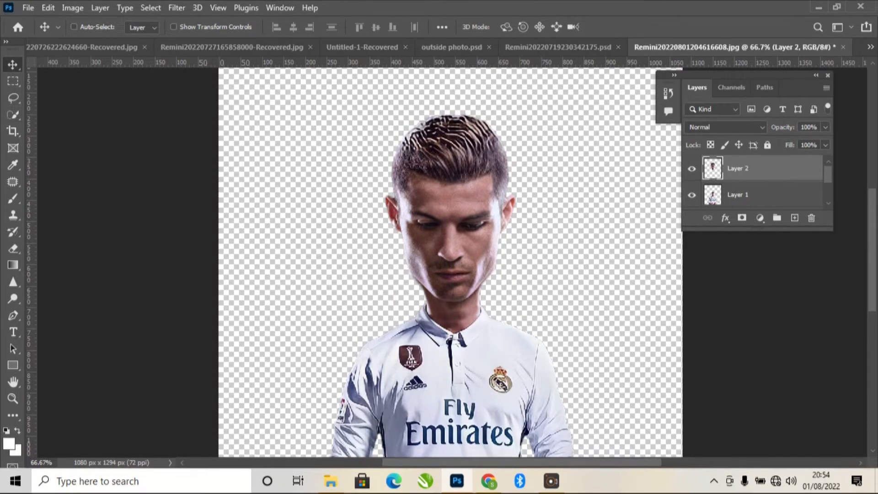
Erase the chin and neck edges at 200% zoom, then zoom back out to the whole figure.
click(12, 248)
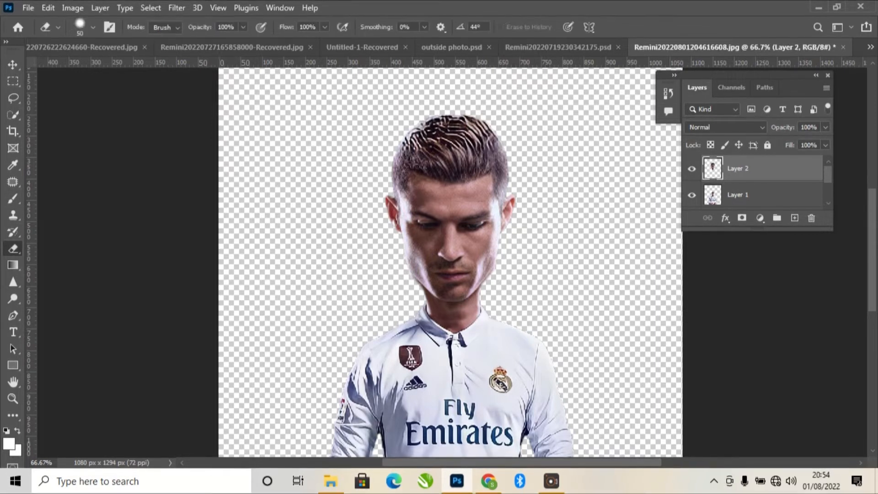
key(ctrl+plus)
key(ctrl+plus)
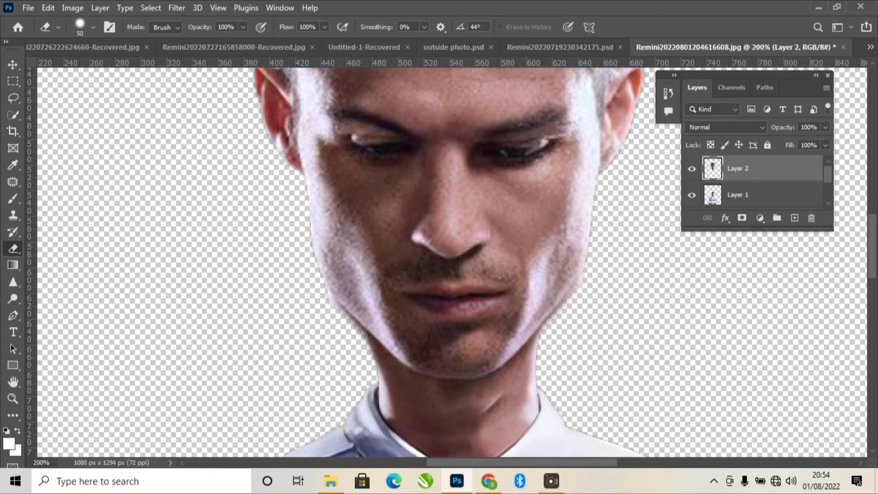
key(ctrl+minus)
key(ctrl+minus)
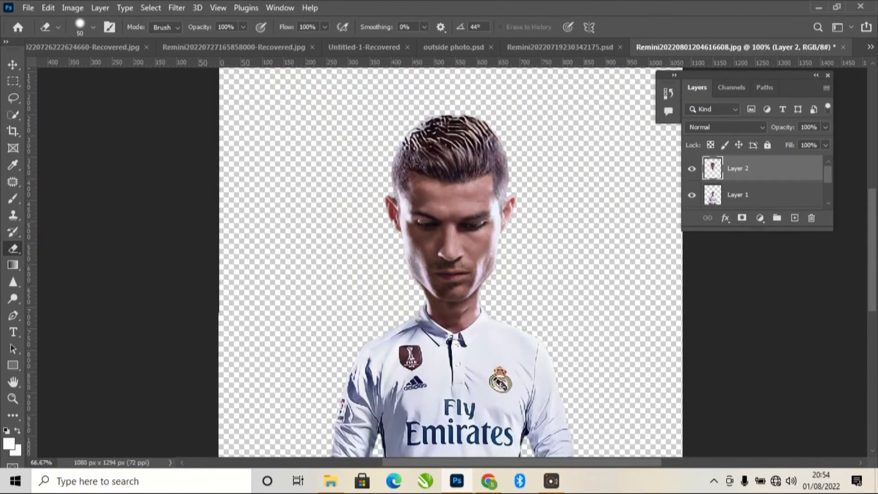
key(ctrl+minus)
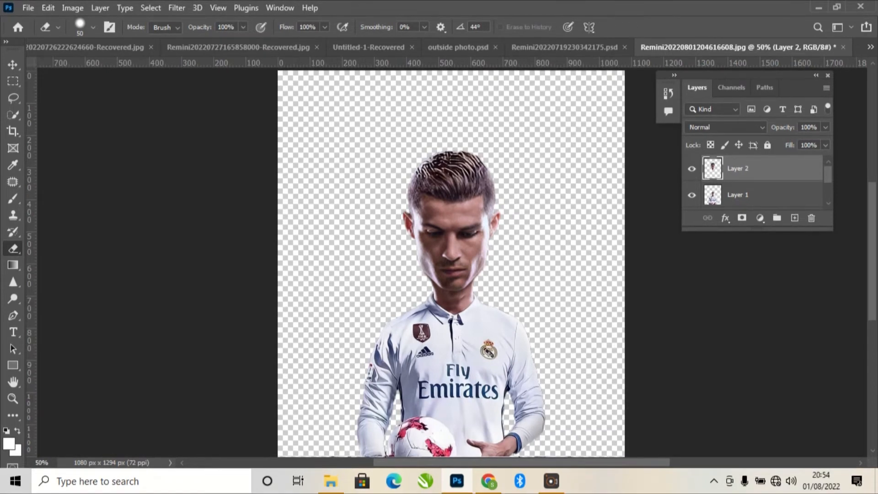
scroll(450, 263, down, 3)
scroll(450, 263, up, 3)
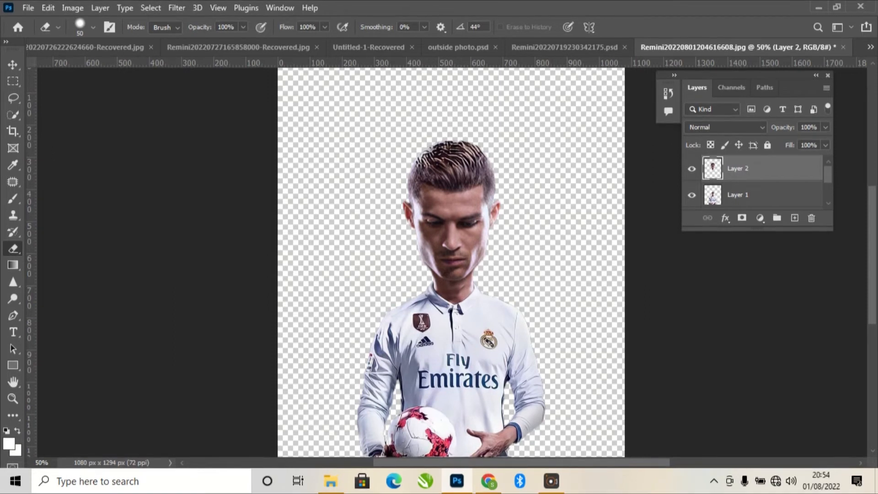
scroll(450, 263, up, 1)
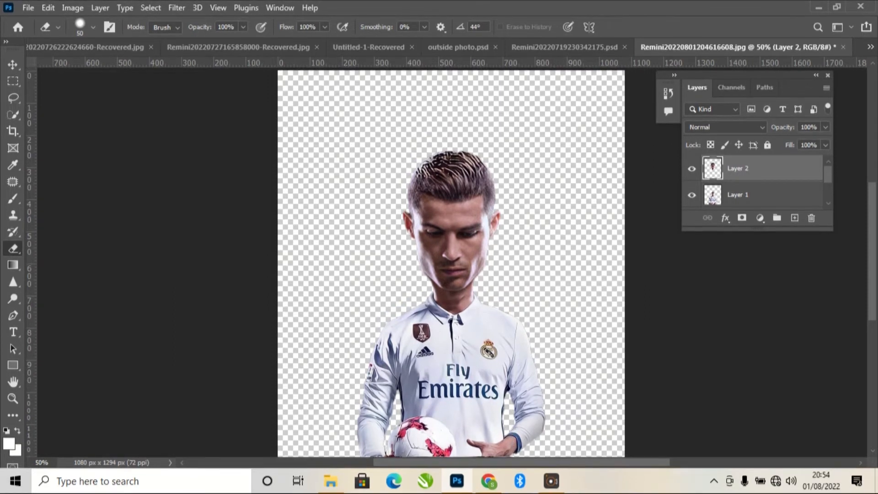
scroll(451, 263, down, 2)
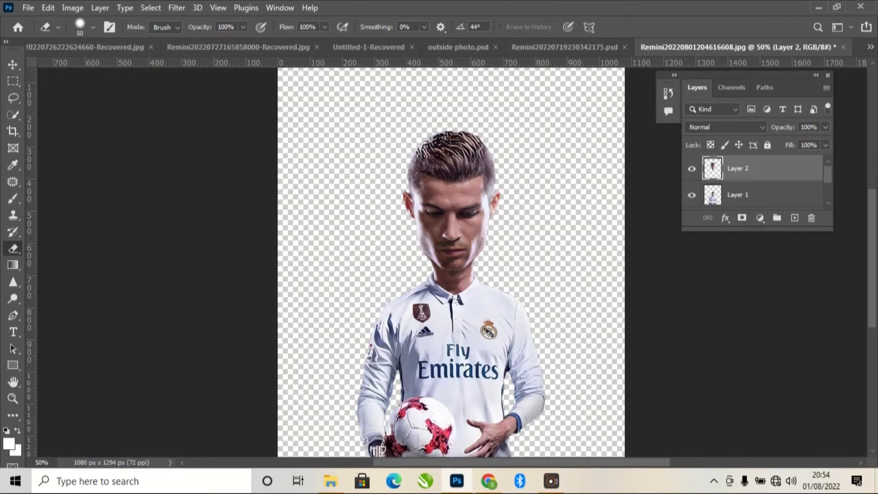
Toggle the head layer's visibility to compare, then add Layer 1 to the selection.
click(691, 168)
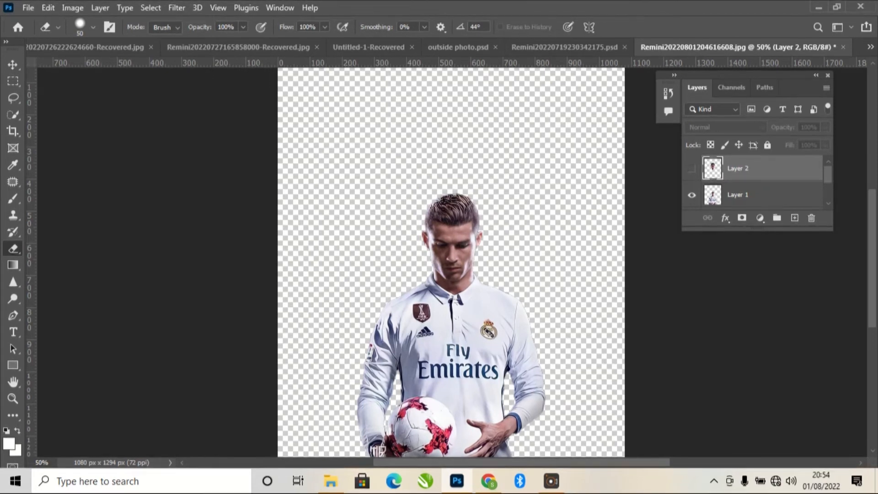
click(691, 168)
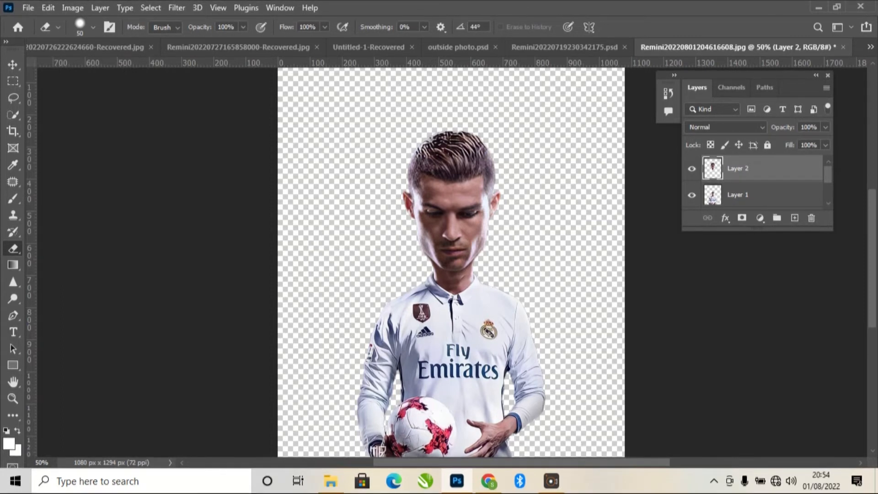
ctrl+click(738, 195)
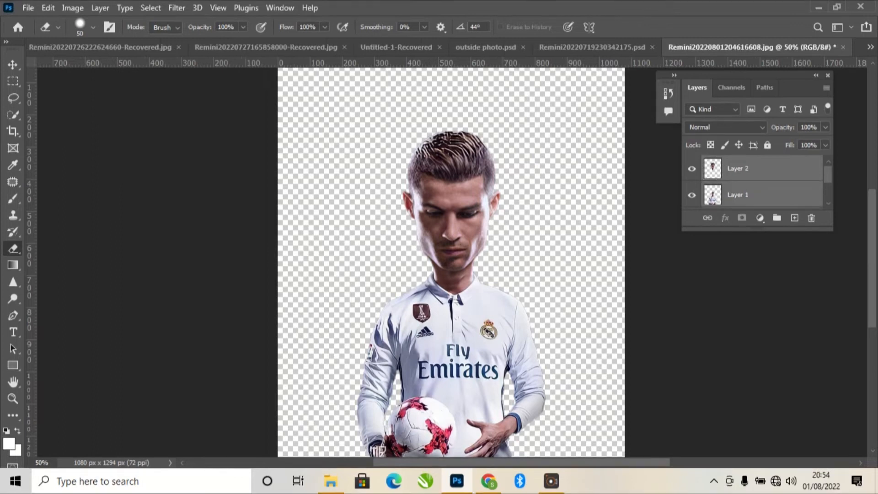
Merge the head and body into one Layer 2 and shift it up and right on the canvas.
right_click(754, 194)
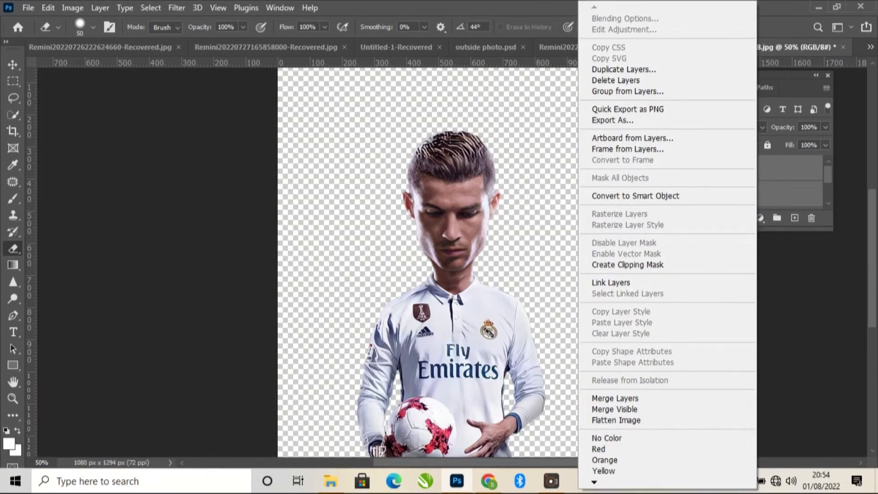
click(614, 398)
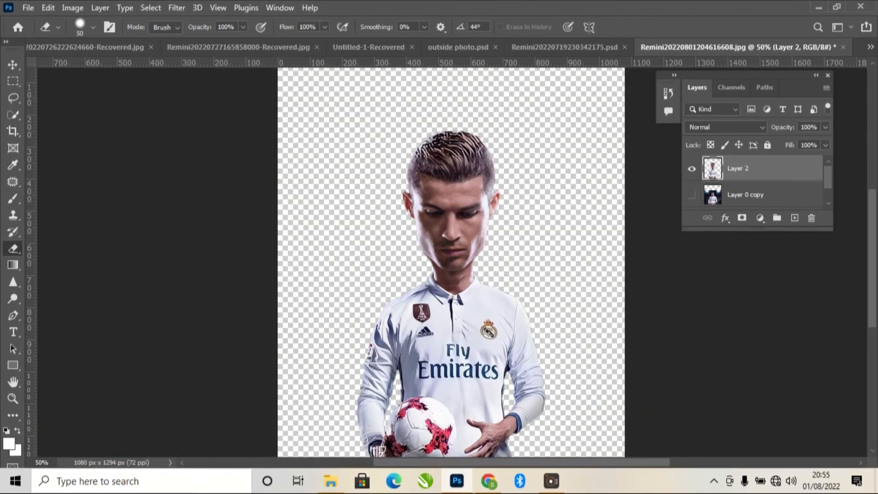
key(v)
mouse_move(494, 322)
mouse_down()
mouse_move(503, 313)
mouse_move(503, 336)
mouse_move(501, 299)
mouse_move(506, 332)
mouse_up()
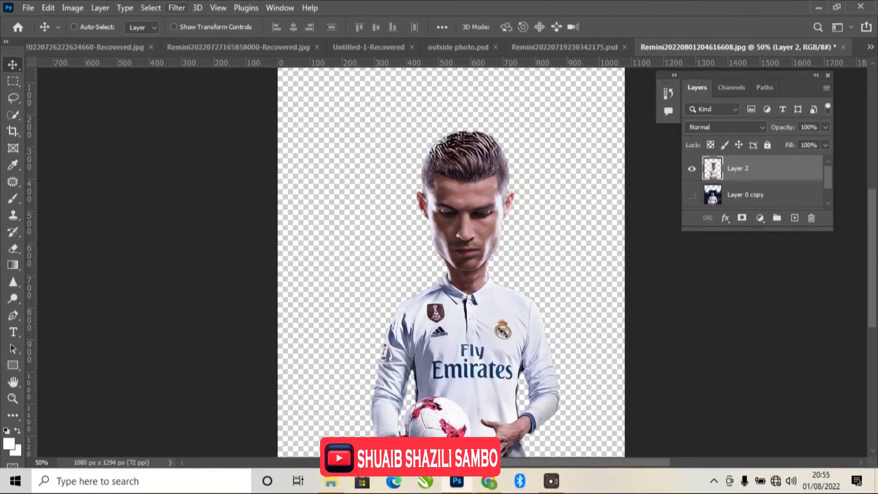
click(177, 8)
Apply a Liquify Forward Warp stroke to the area left of the player and confirm it.
click(192, 127)
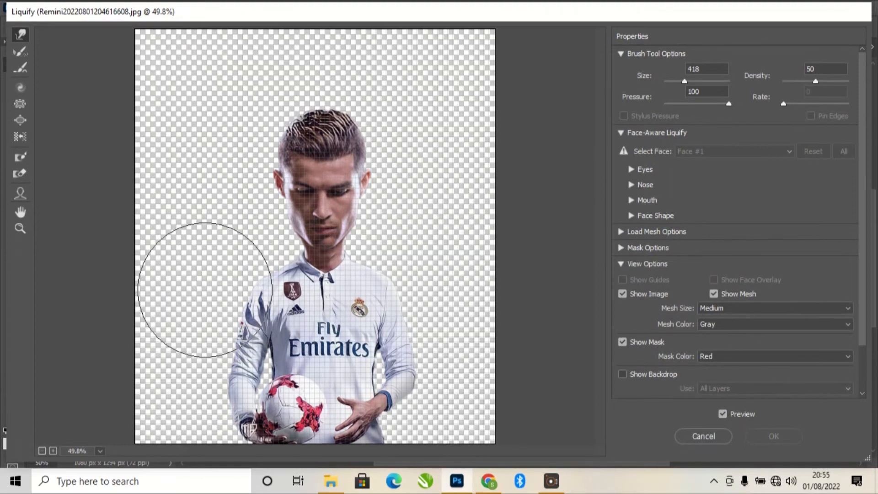
mouse_move(198, 272)
mouse_down()
mouse_move(238, 263)
mouse_move(207, 293)
mouse_move(213, 304)
mouse_move(260, 256)
mouse_up()
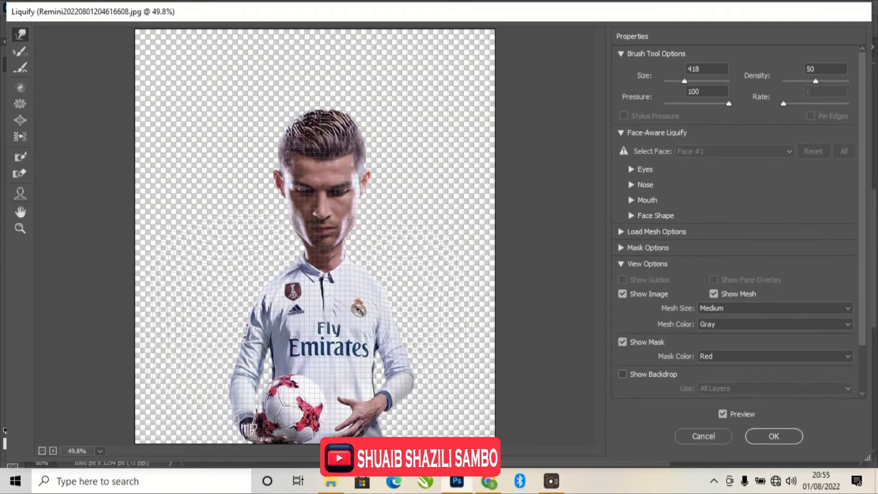
click(773, 435)
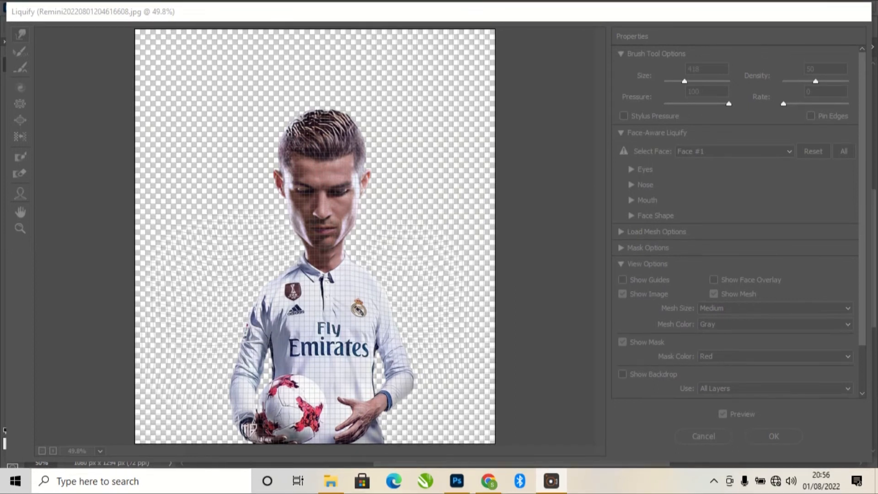
click(776, 438)
click(774, 436)
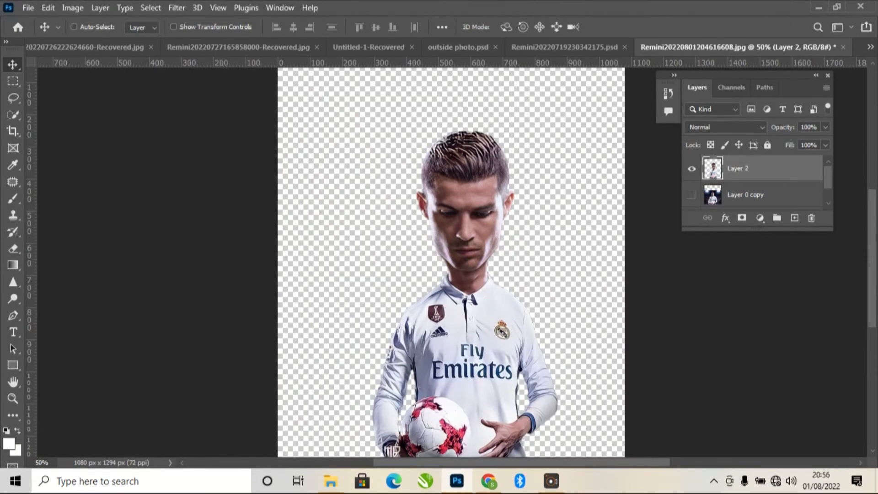
Toggle Layer 2 and Layer 0 copy to compare, then leave the stadium photo hidden.
click(692, 194)
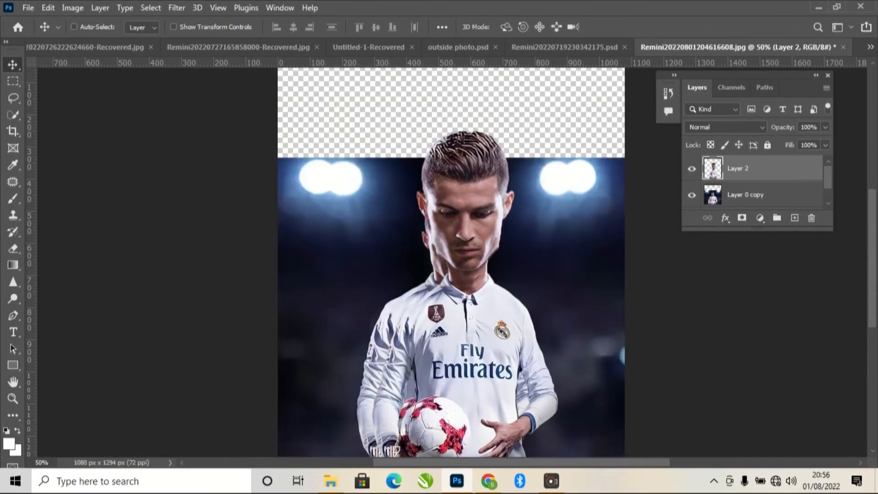
click(691, 168)
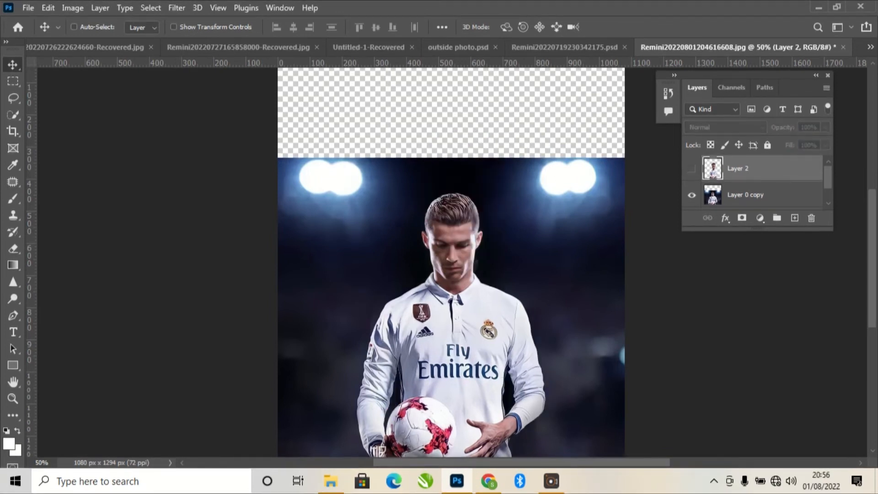
click(691, 169)
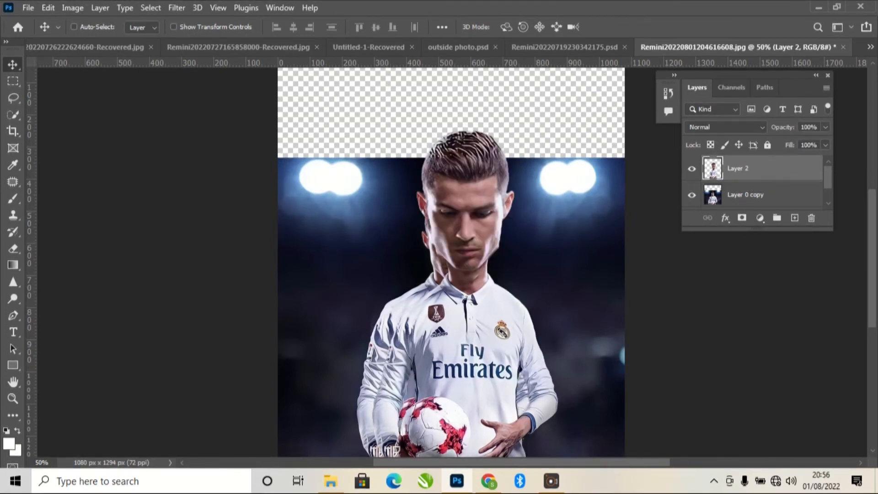
click(691, 195)
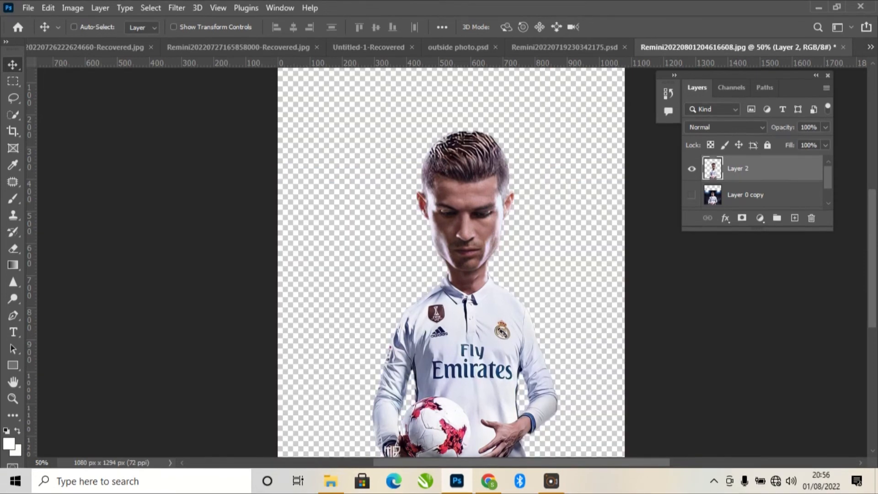
scroll(451, 263, down, 2)
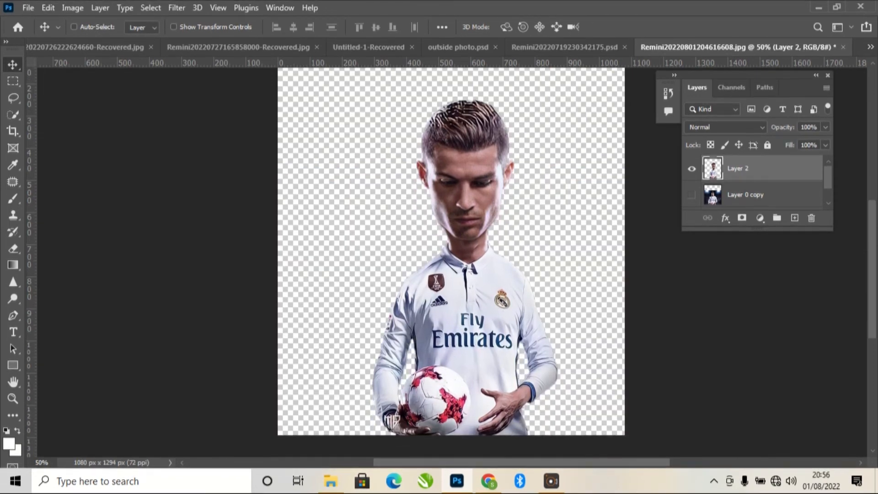
click(760, 217)
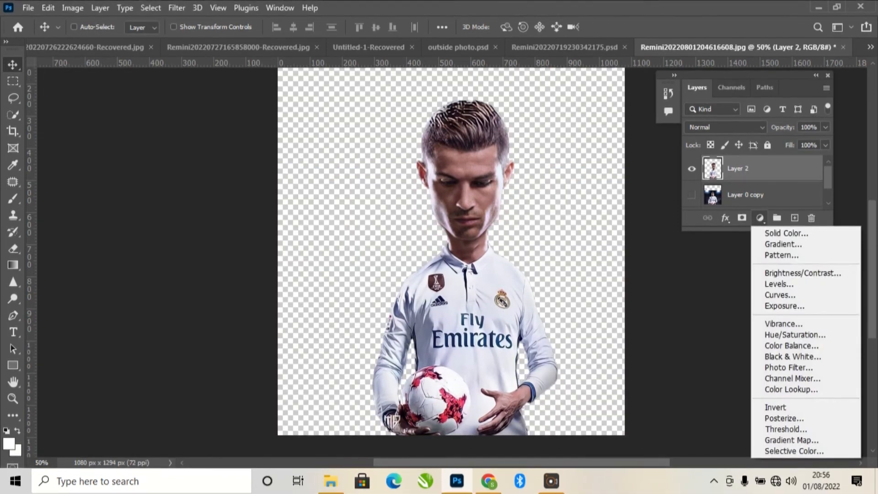
Add a Gradient Fill layer using the cyan-to-blue Blue_13 preset from the Blues group.
click(783, 244)
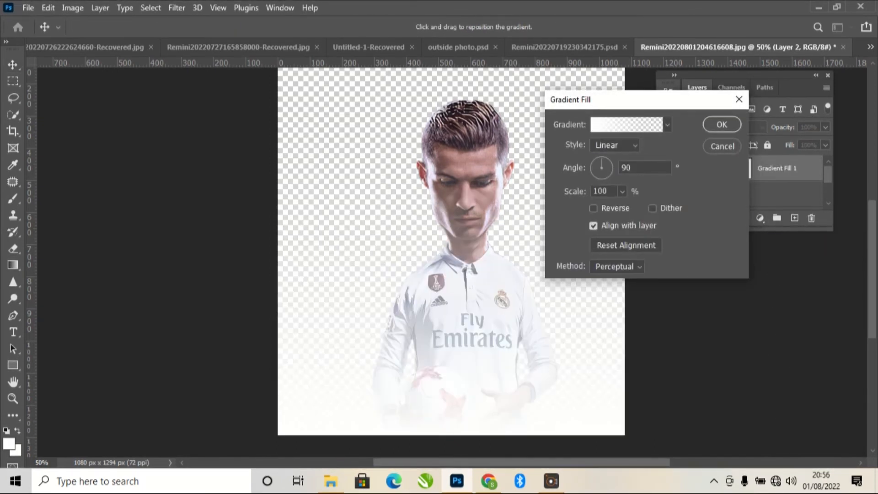
click(625, 124)
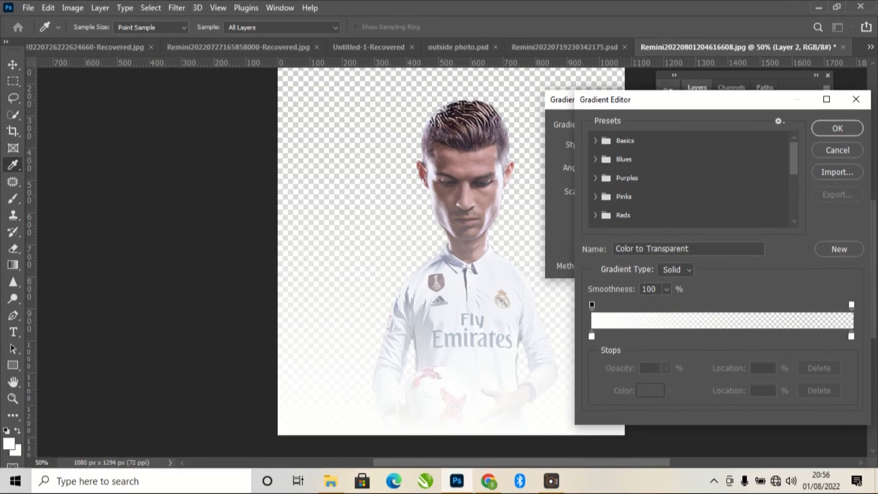
click(595, 159)
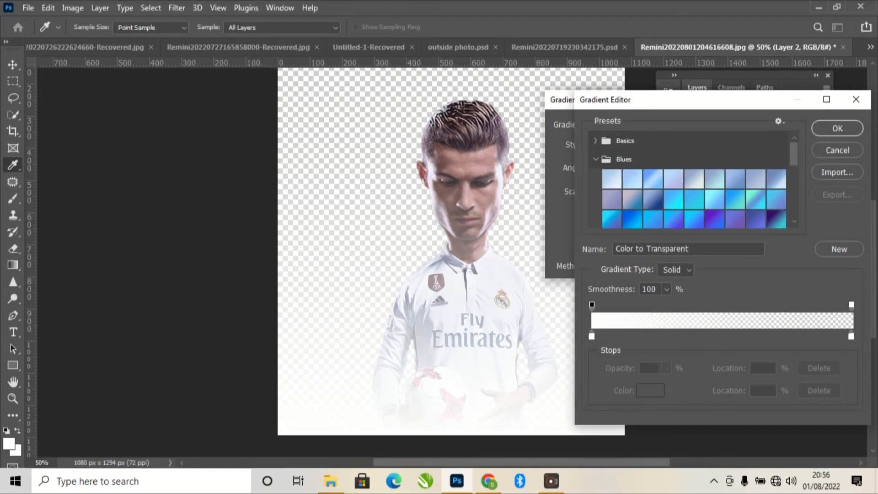
click(674, 199)
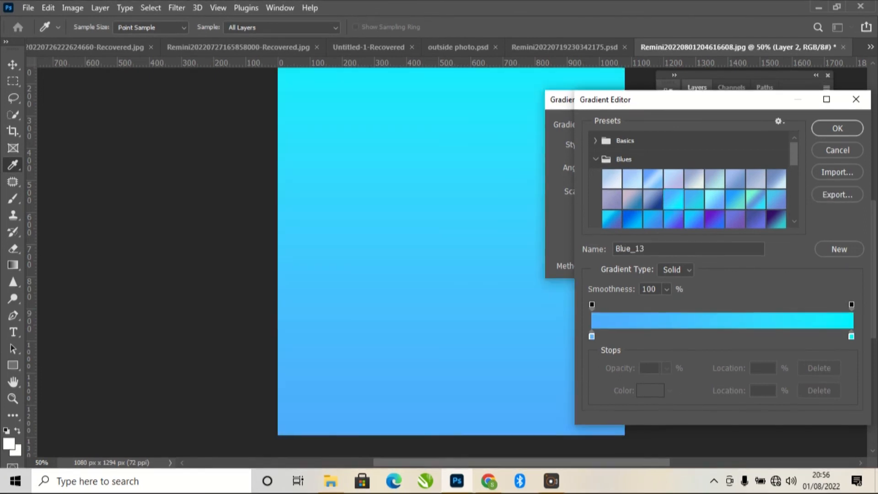
click(837, 128)
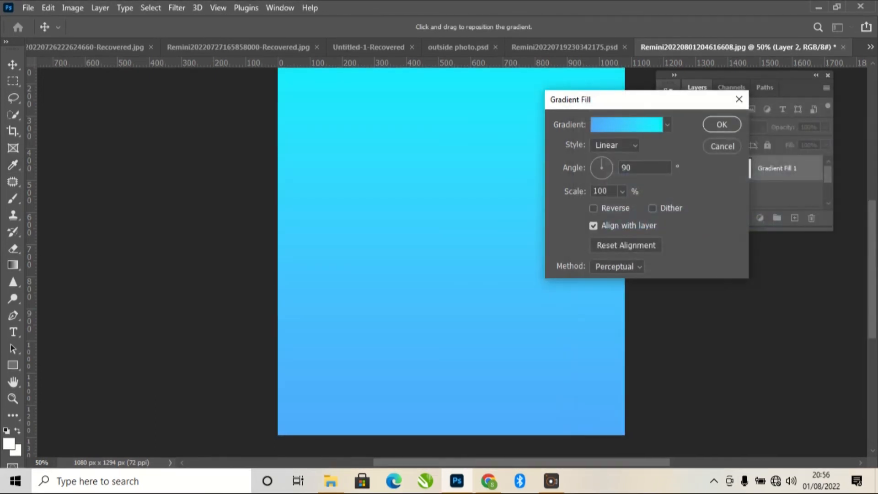
click(719, 125)
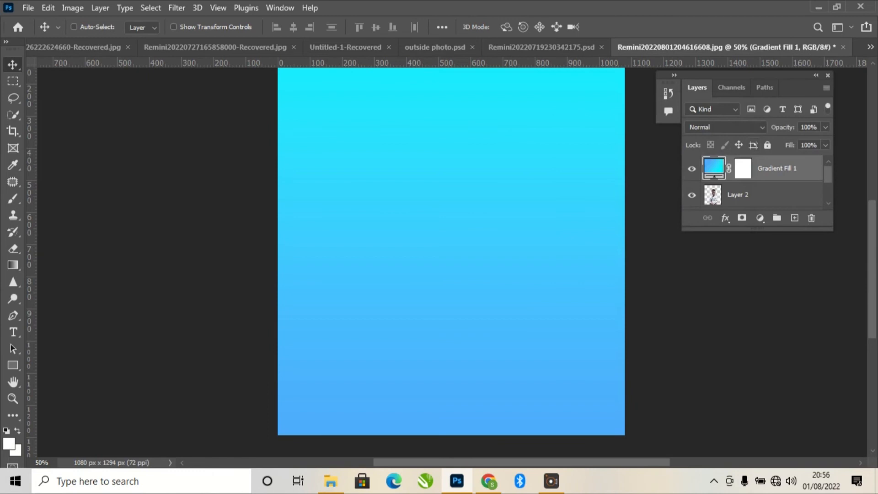
drag(737, 195, 730, 169)
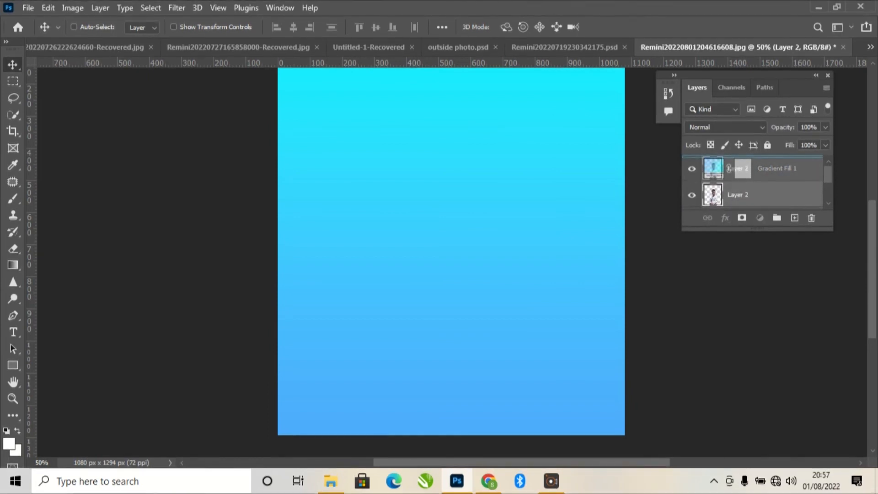
Place Layer 2 above Gradient Fill 1 and select both layers together.
drag(731, 169, 731, 169)
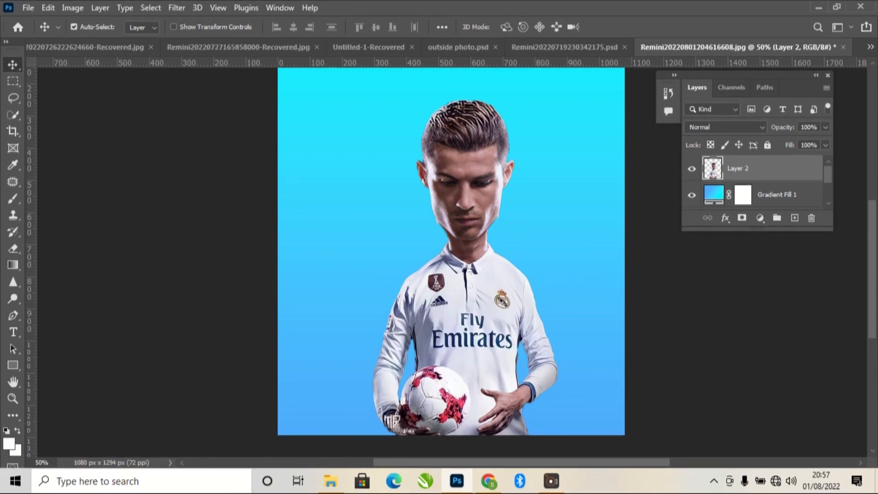
ctrl+click(769, 195)
right_click(769, 196)
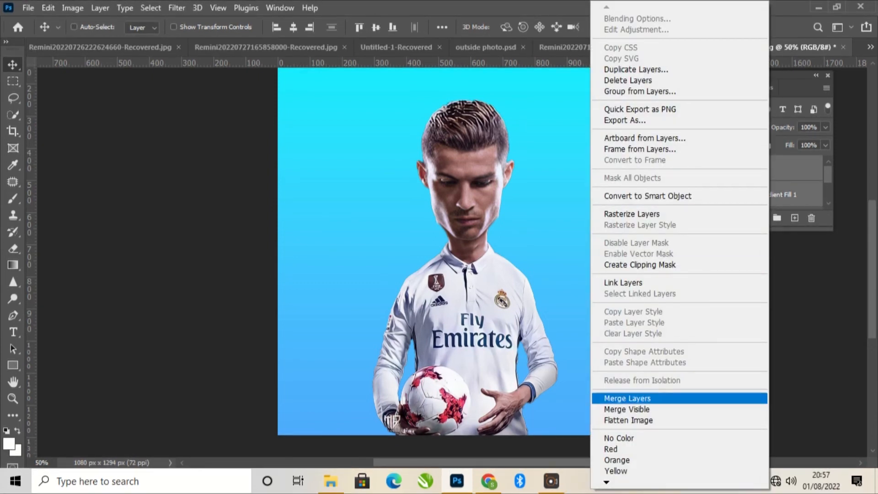
Merge the caricature and gradient into Layer 2, toggling it repeatedly to compare with the original.
click(627, 398)
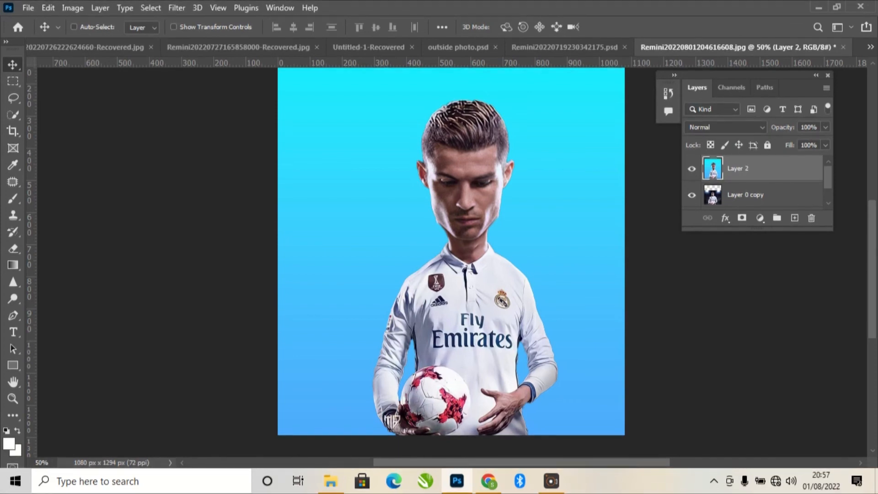
click(691, 168)
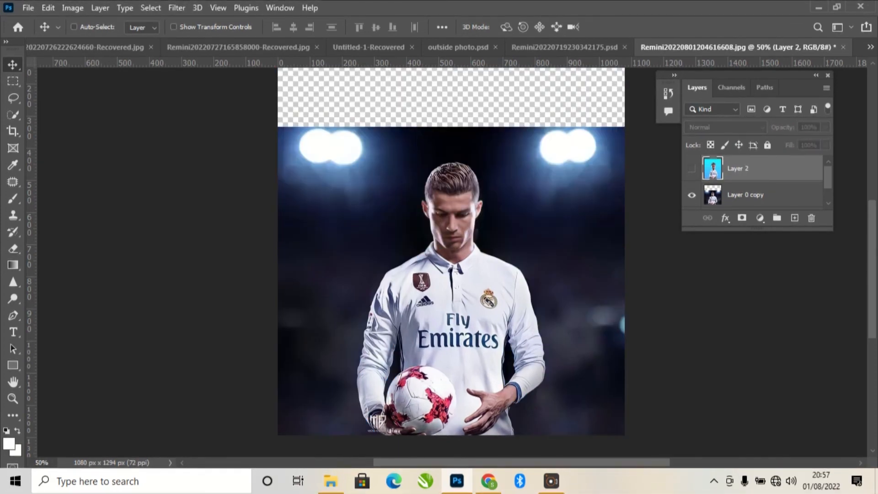
click(691, 168)
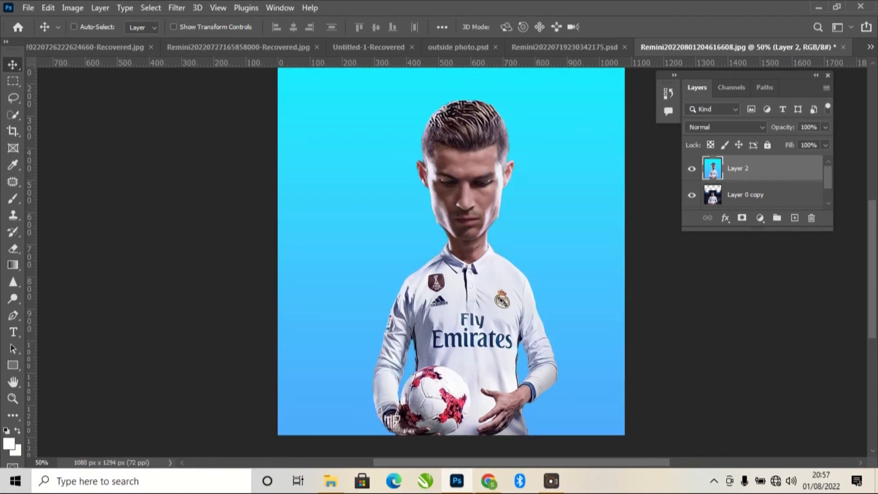
click(691, 168)
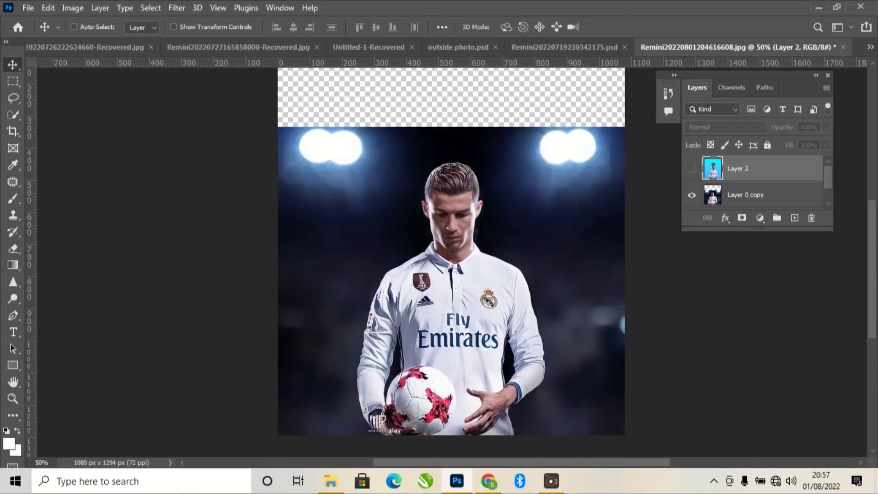
click(691, 168)
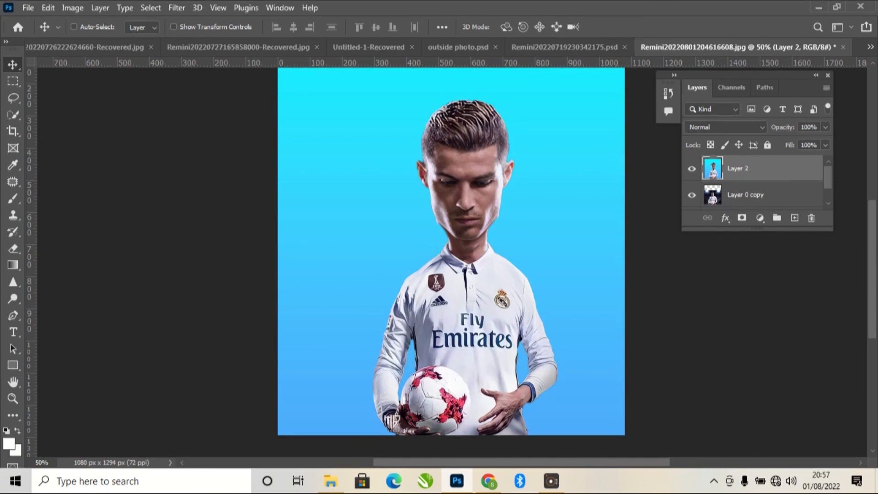
click(691, 169)
click(691, 168)
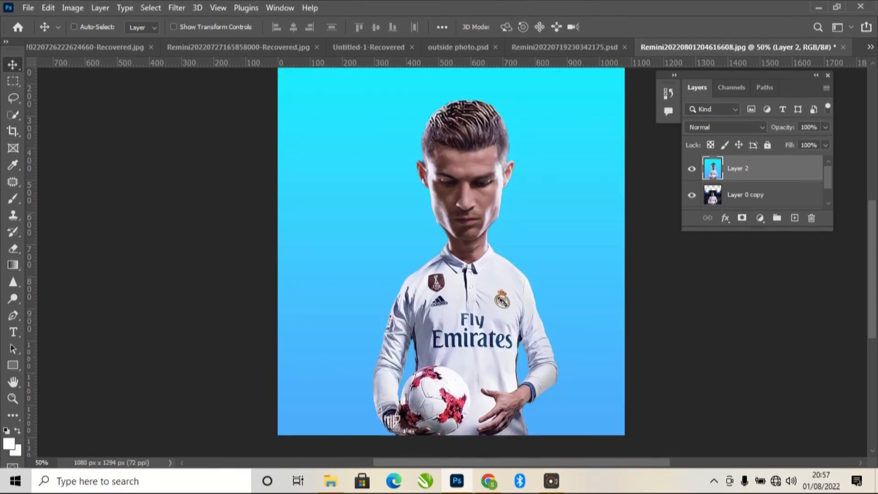